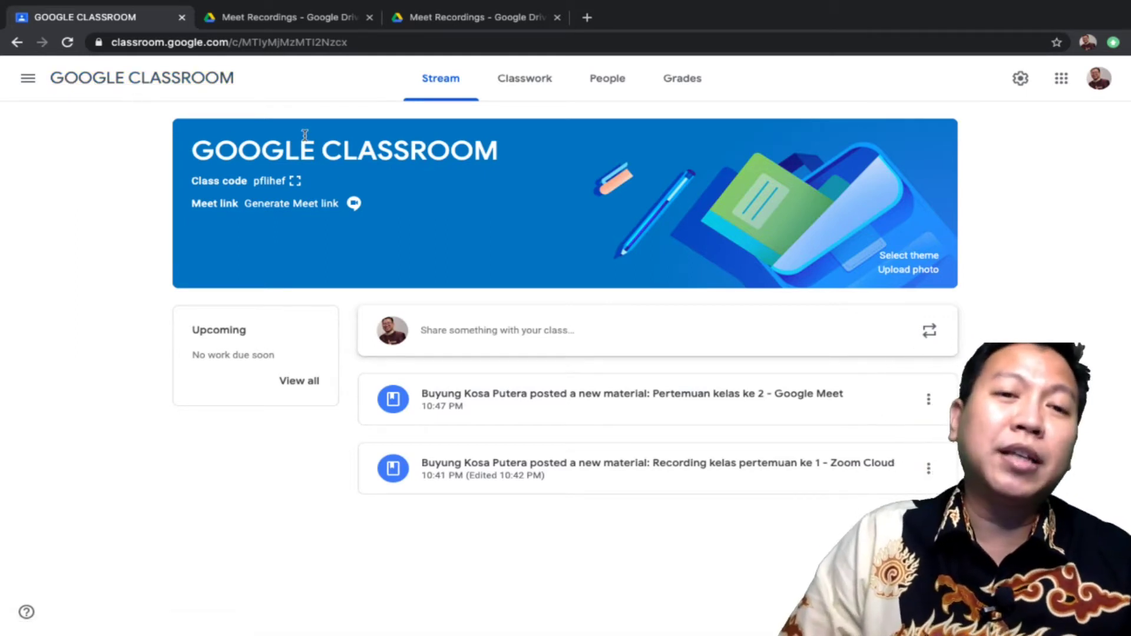
- Create a new Material in the class's classwork and title it "Materi RPS"
drag(199, 147, 495, 148)
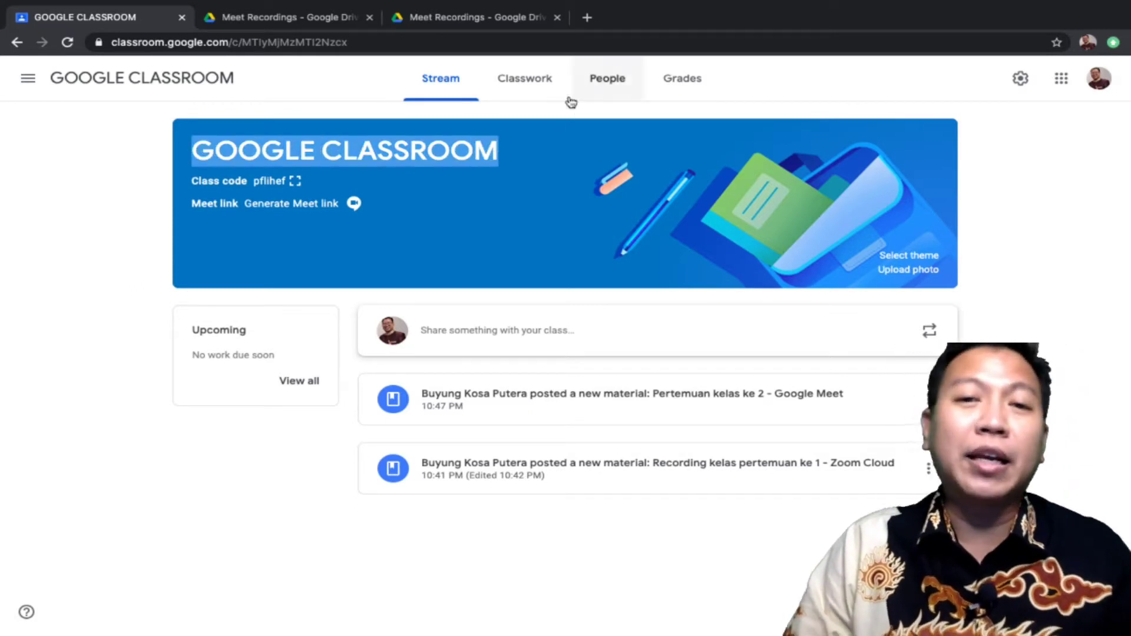
click(526, 82)
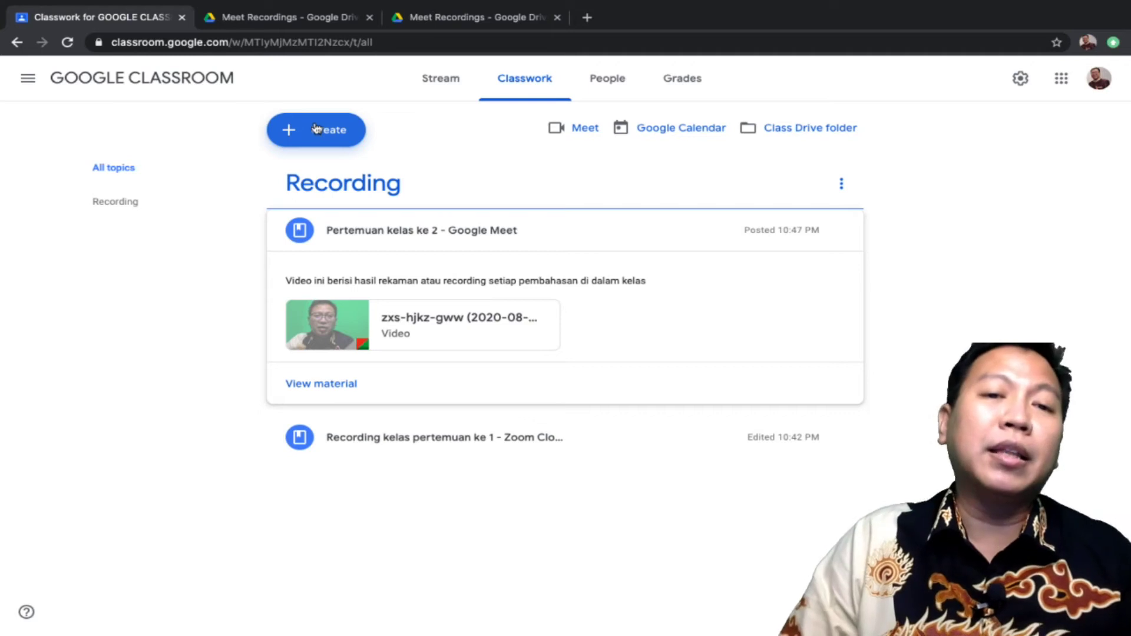
click(316, 129)
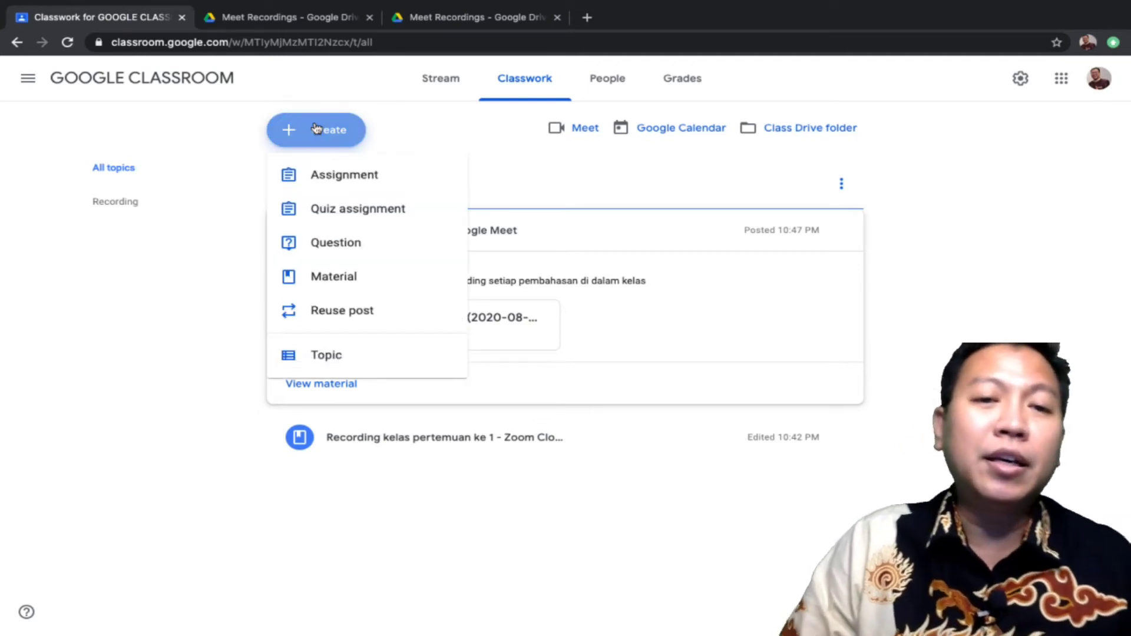
click(378, 280)
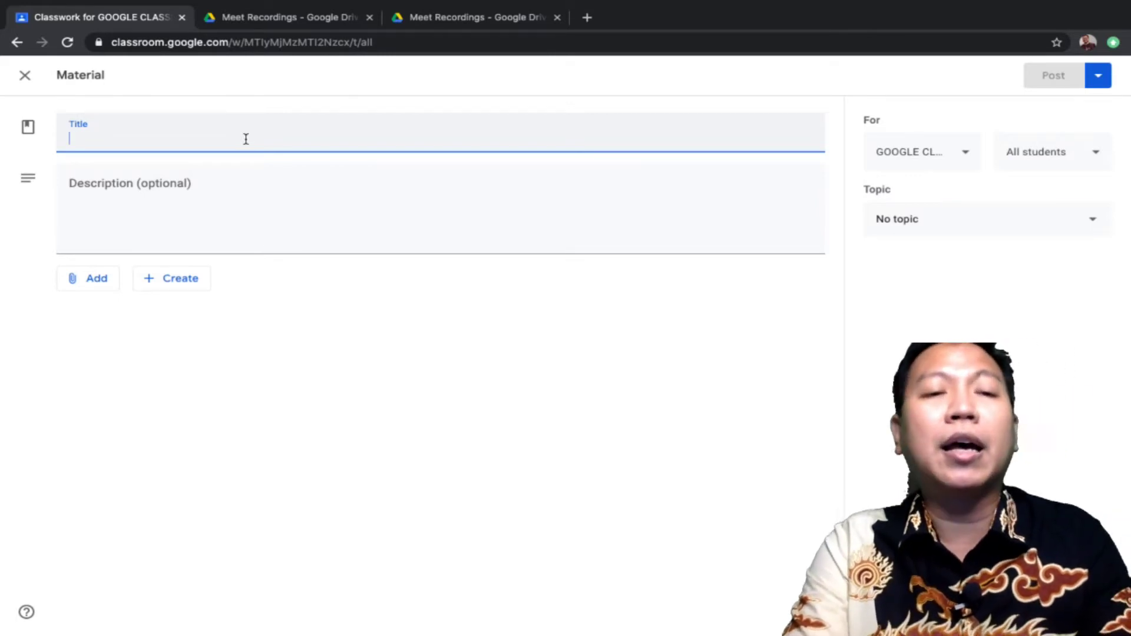
text(Materi )
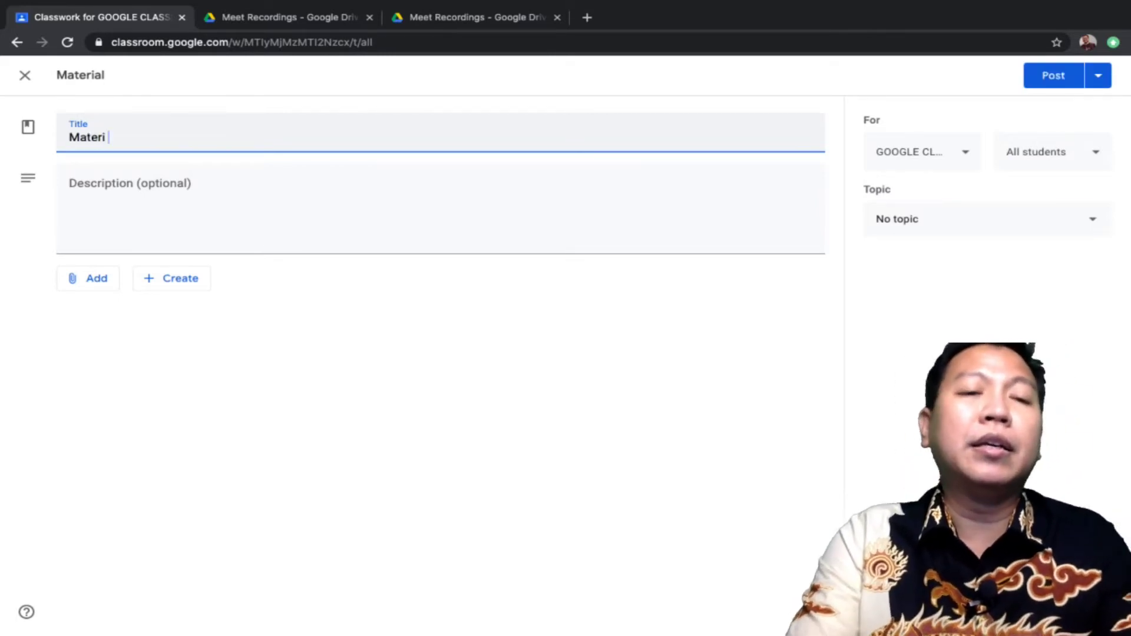
text(RPS)
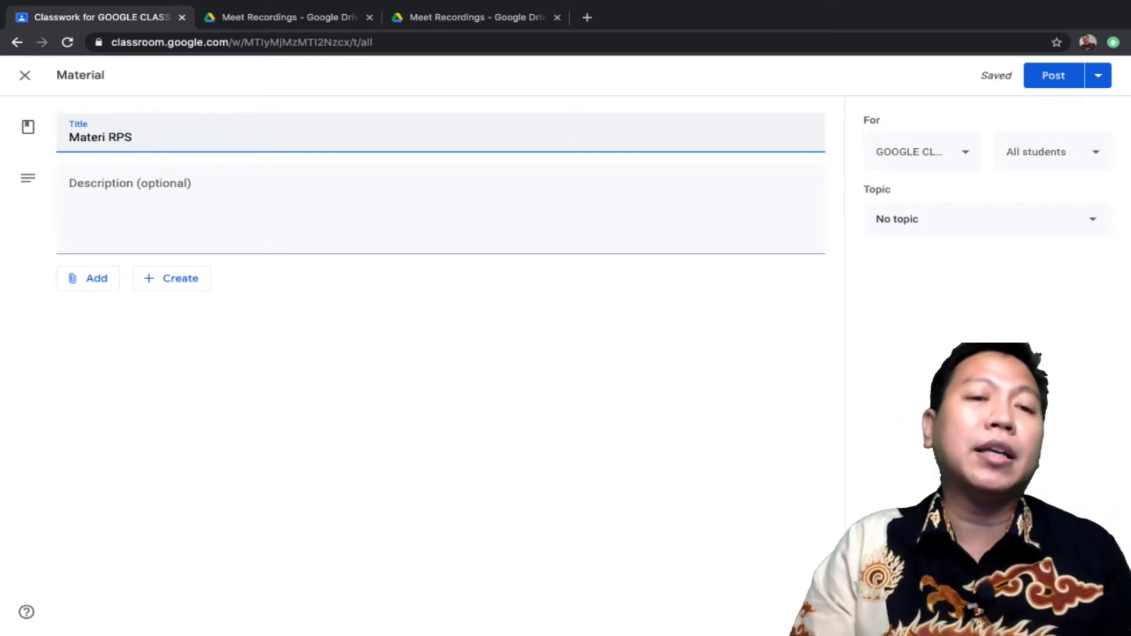
- Enter the material's description as "Materi ini berisi penjabaran rencana studi agar dapat berjalan tepat waktu"
click(167, 192)
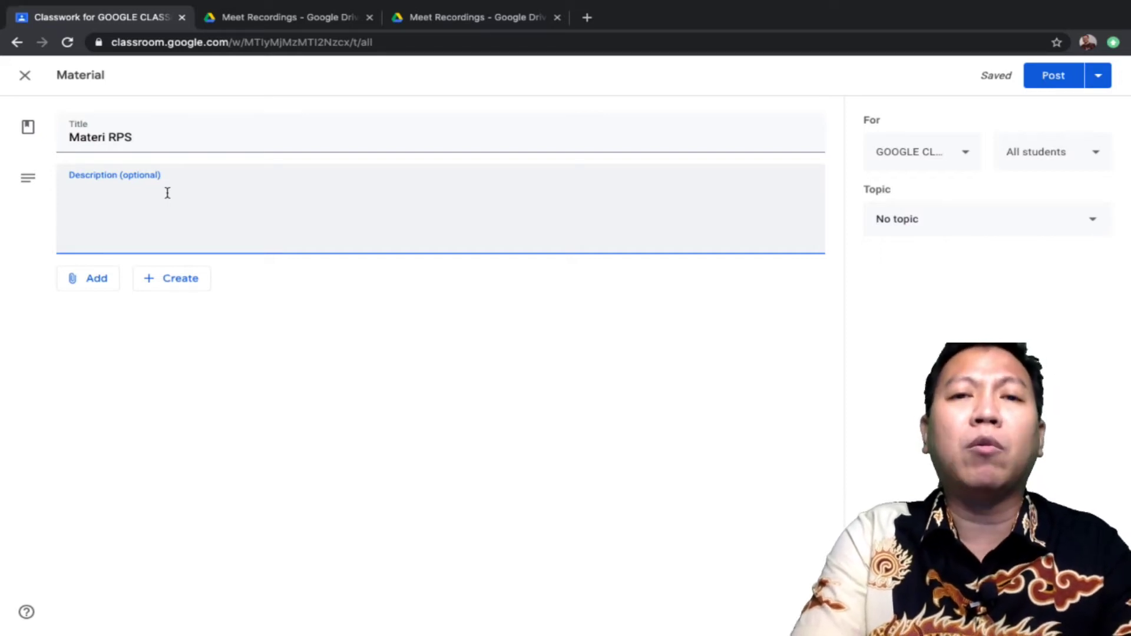
text(Materi )
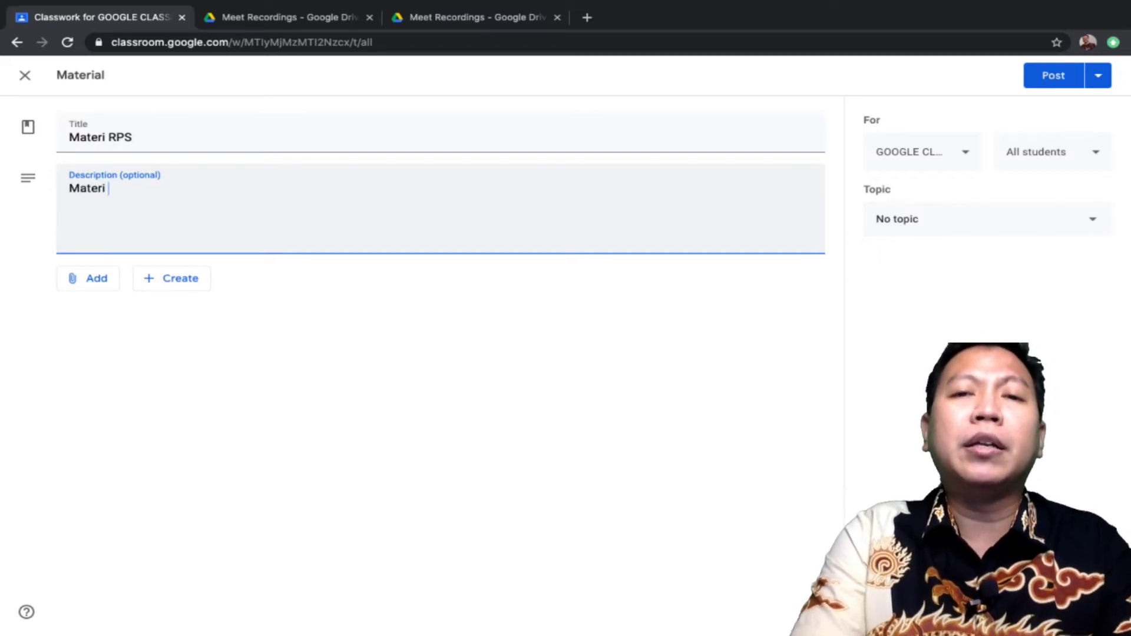
text(ini berisi penjaba)
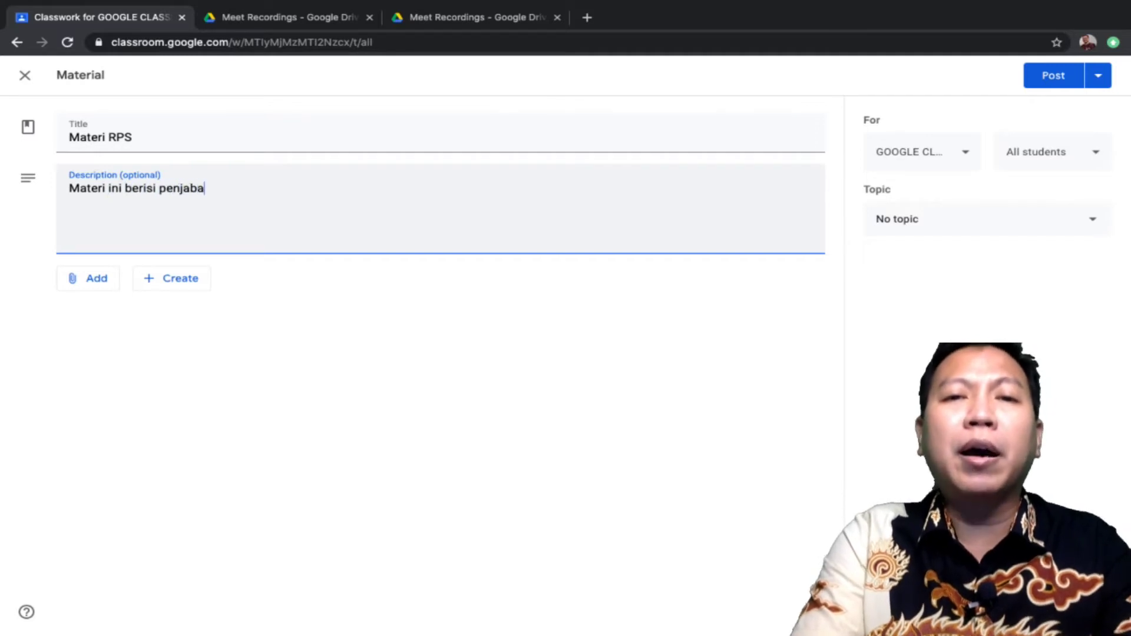
text(ran rencana st)
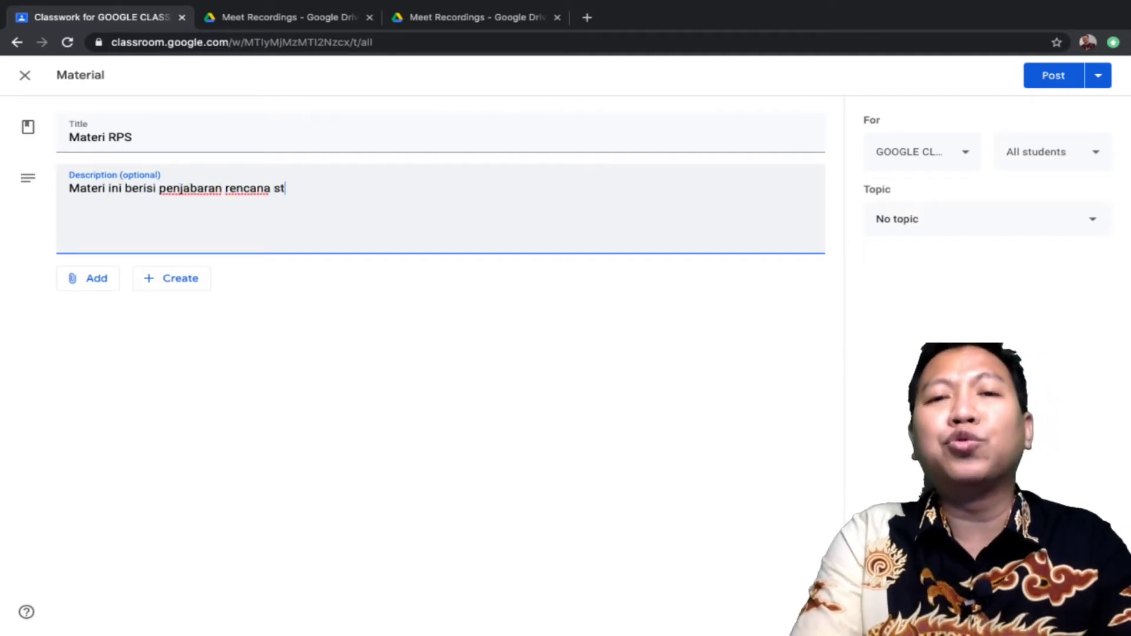
text(udi agar )
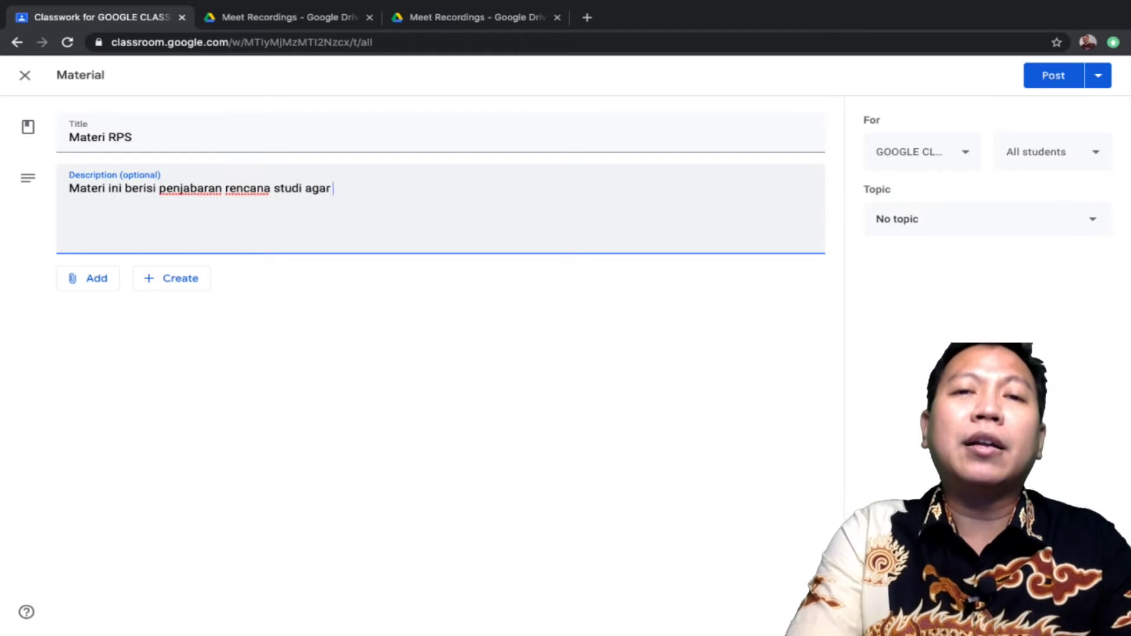
text(dapat berjalan tep)
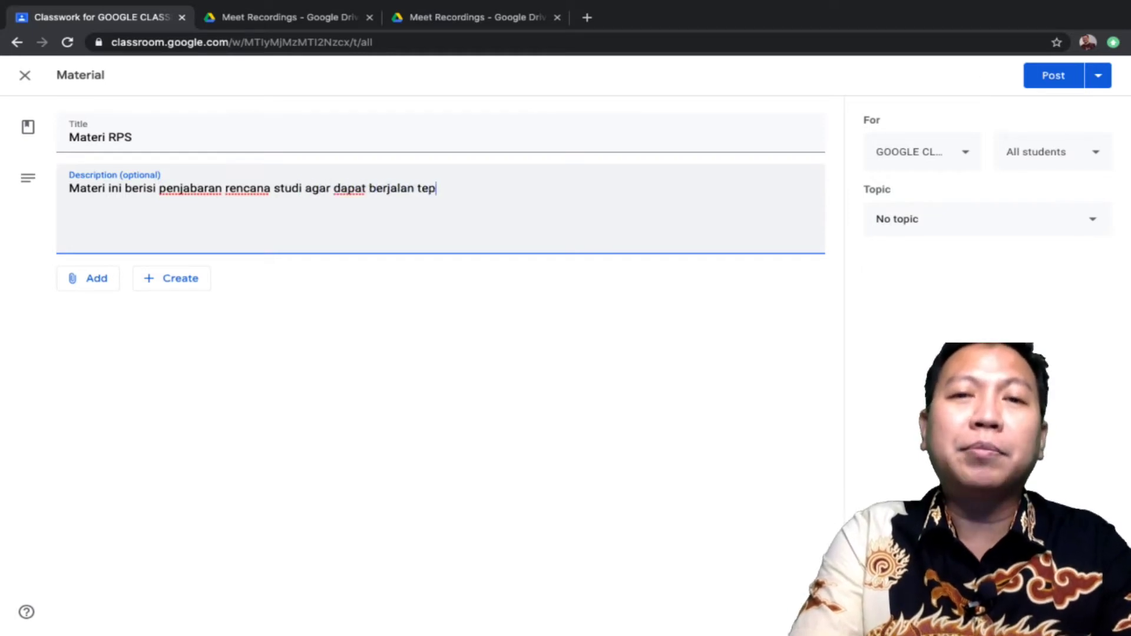
text(at waktu)
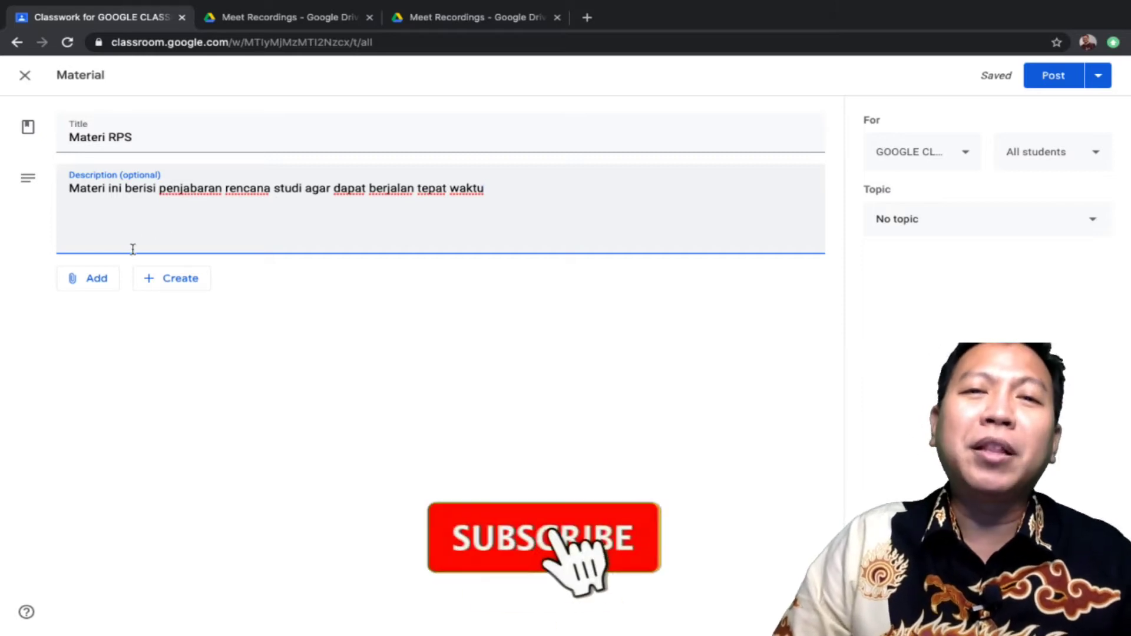
- Upload "BKP-RPS-KEPEMIMPINAN KRISTEN-S1 REGULER SMT 1.pdf" from the 2020-GANJIL subfolder of RPS STT EKUMENE in Documents as the material's attachment
click(97, 282)
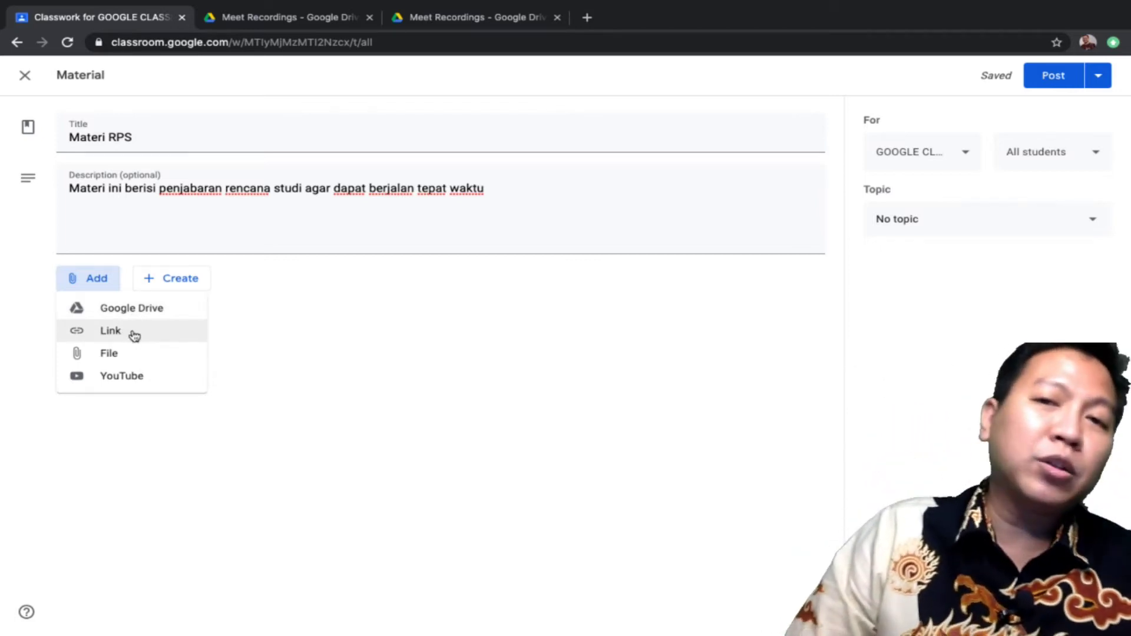
click(149, 362)
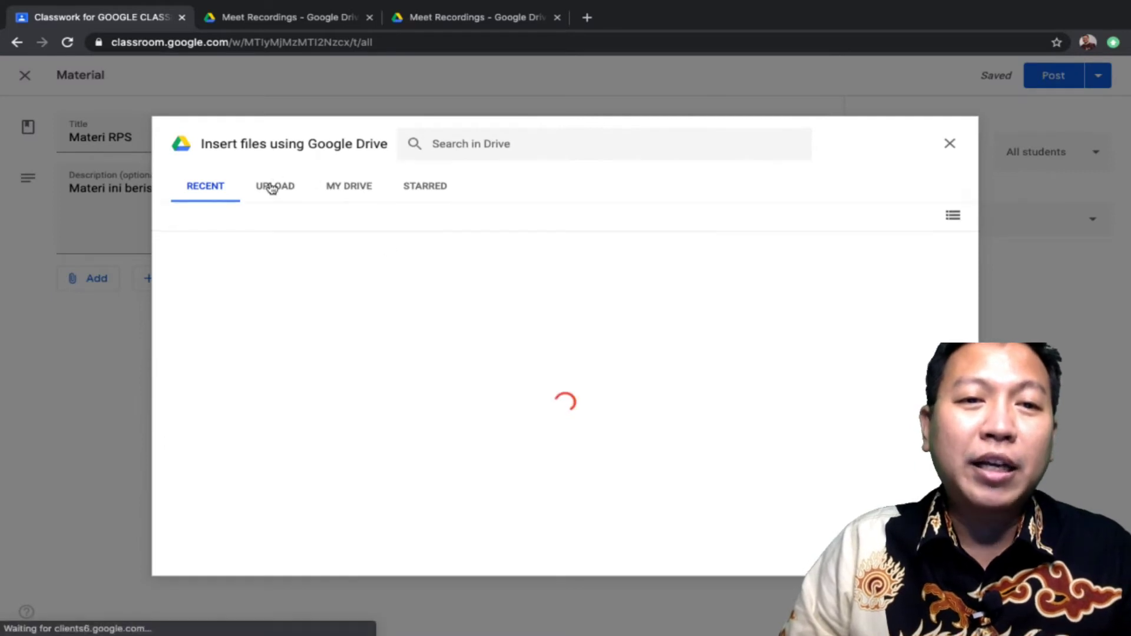
click(274, 189)
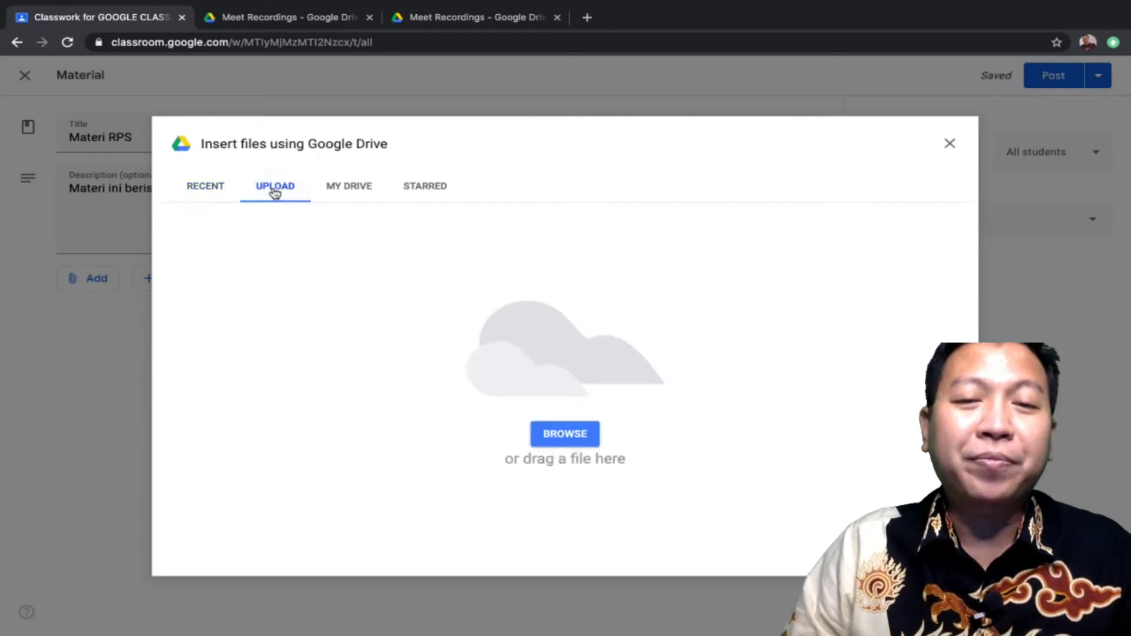
click(554, 437)
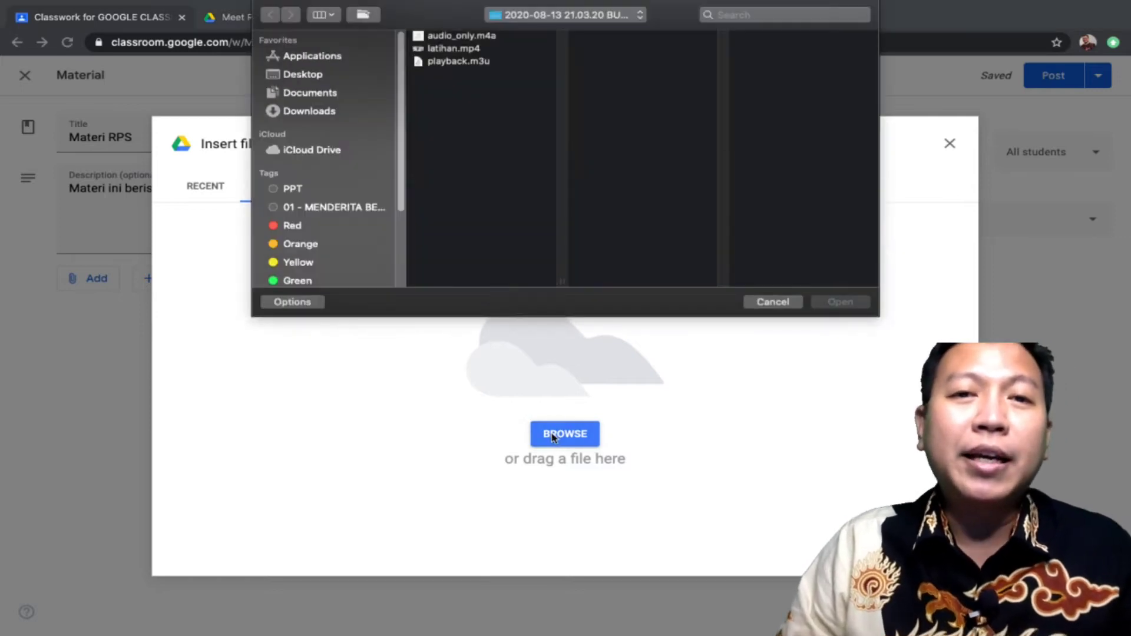
click(328, 93)
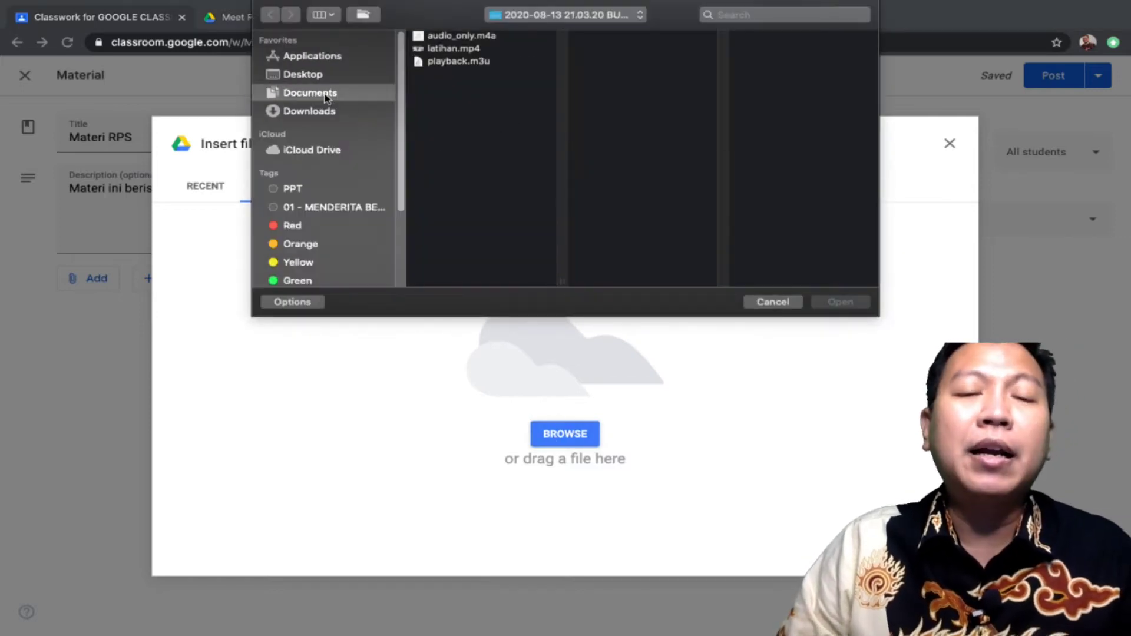
click(519, 139)
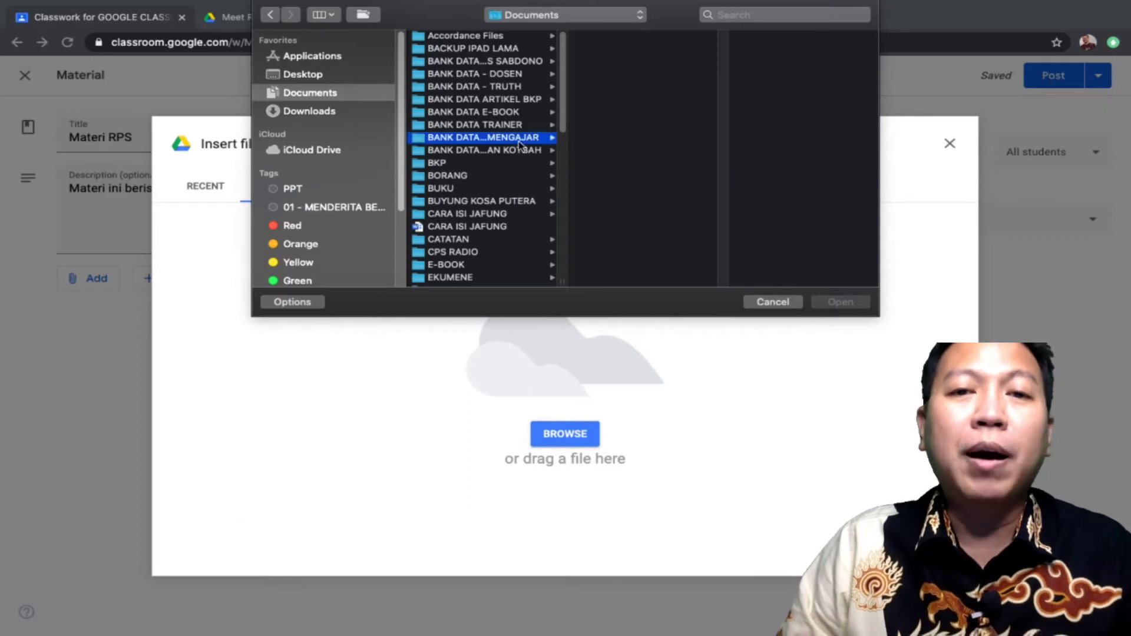
click(642, 100)
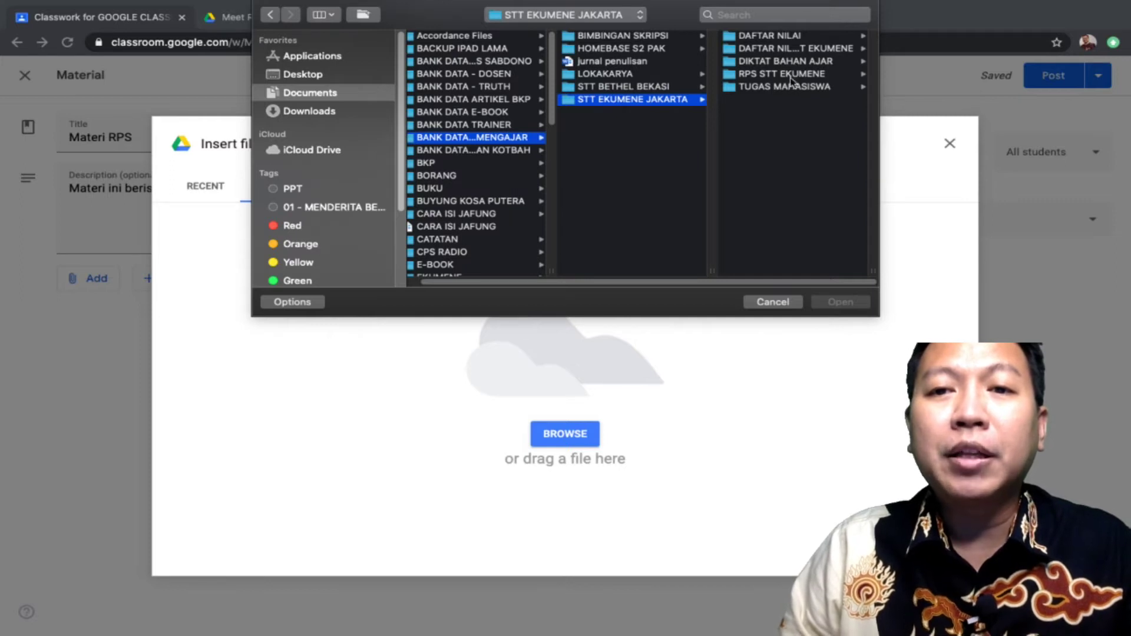
click(788, 75)
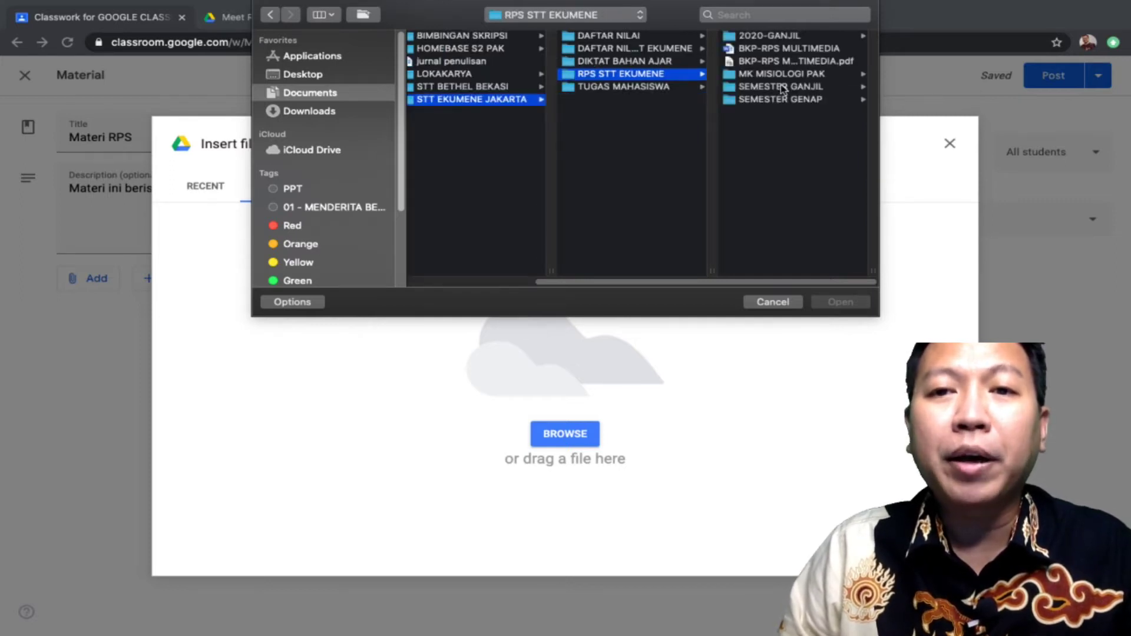
click(776, 37)
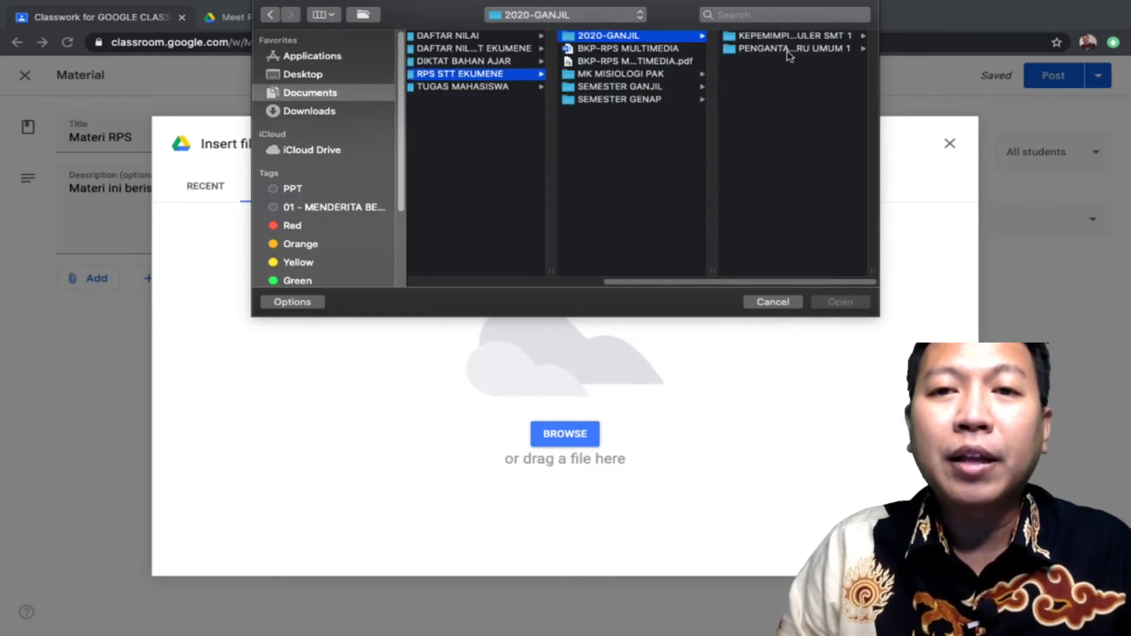
click(791, 38)
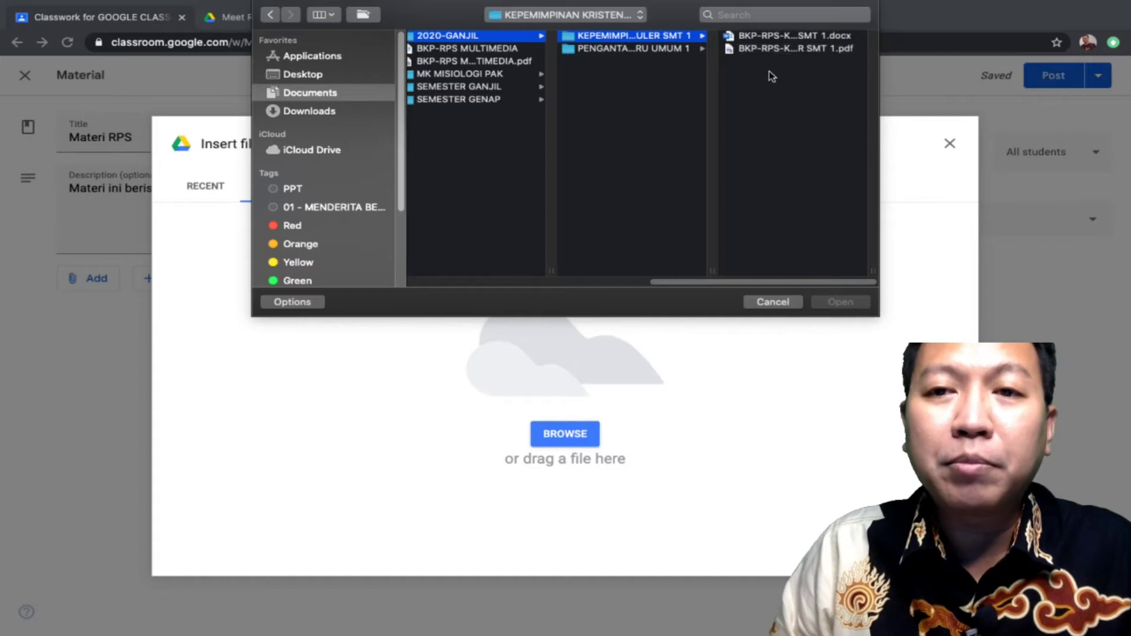
click(769, 50)
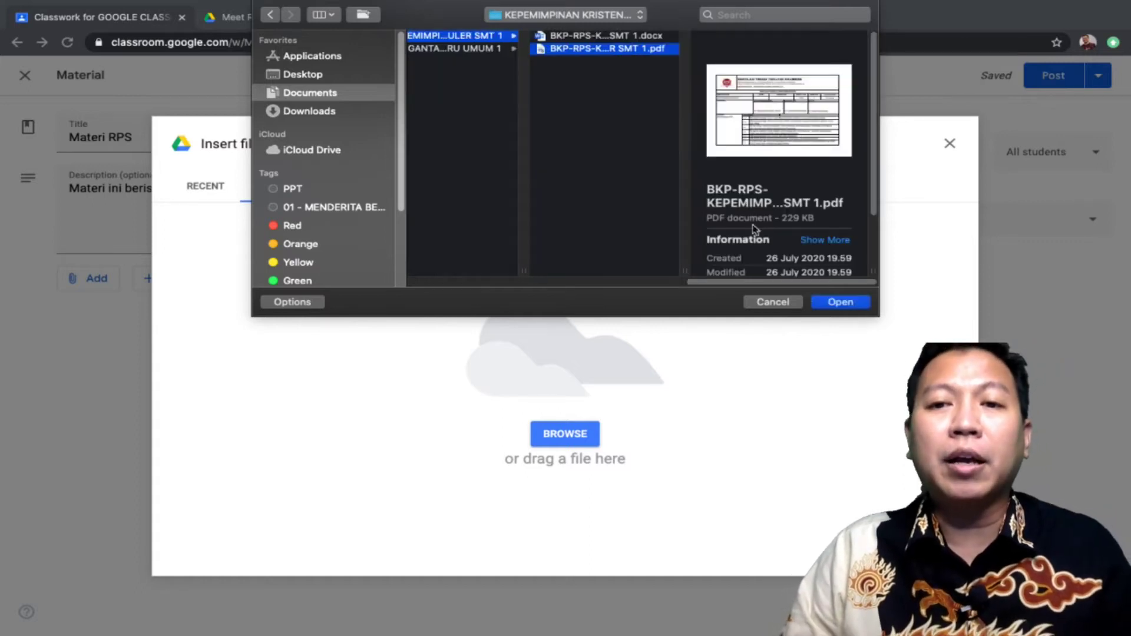
click(841, 302)
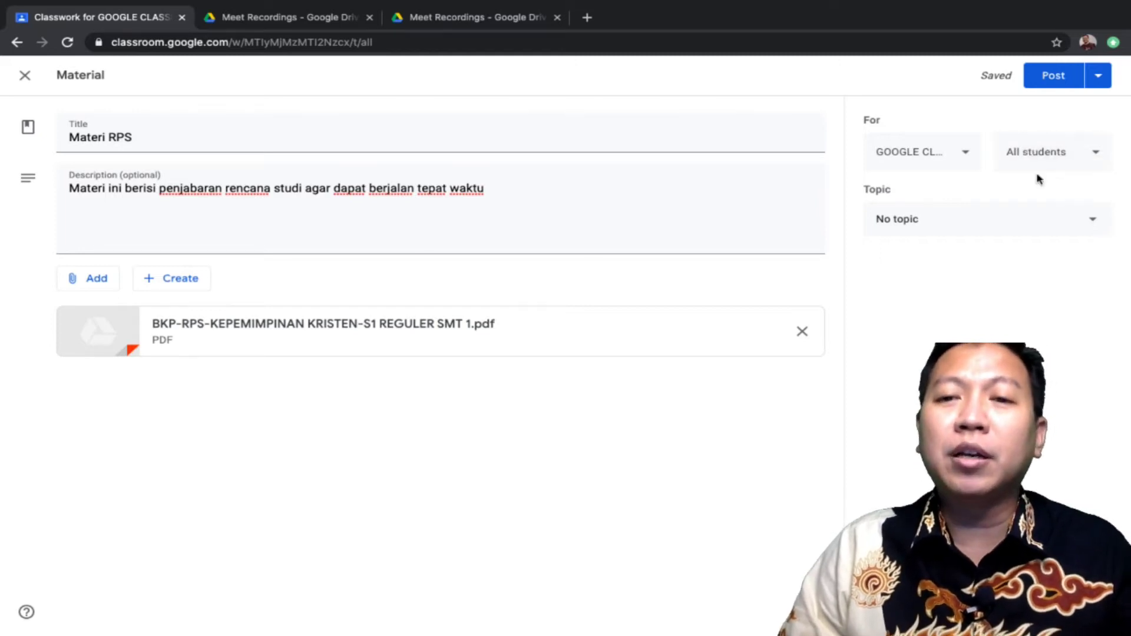
- Create a new topic for the material and begin its name with "1 | Proses Pembelajaran"
click(1095, 222)
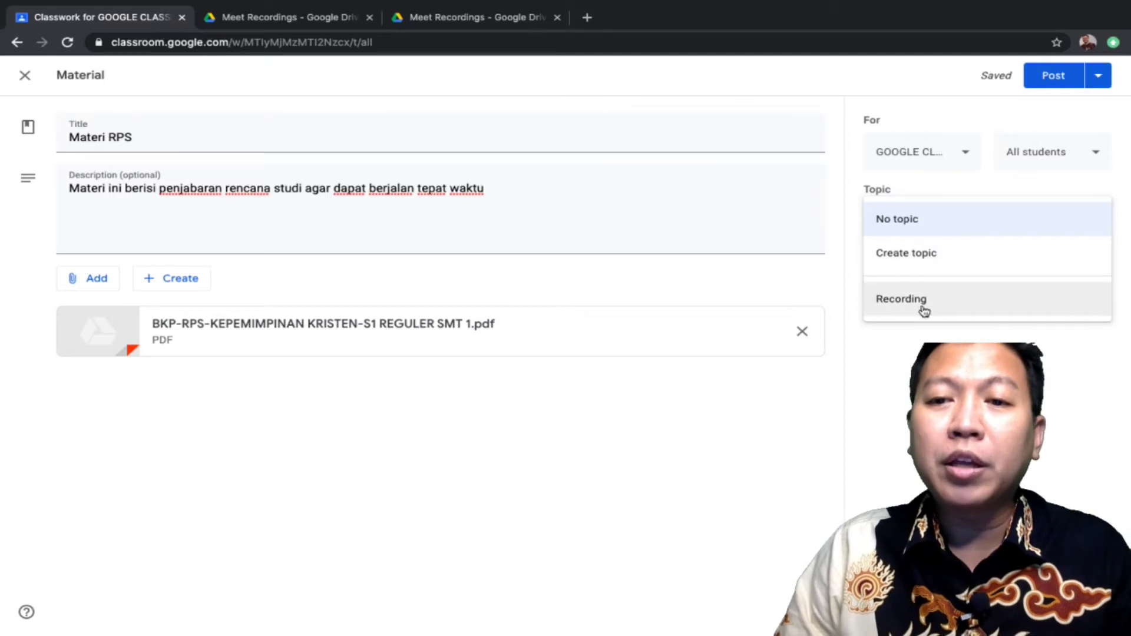
click(943, 258)
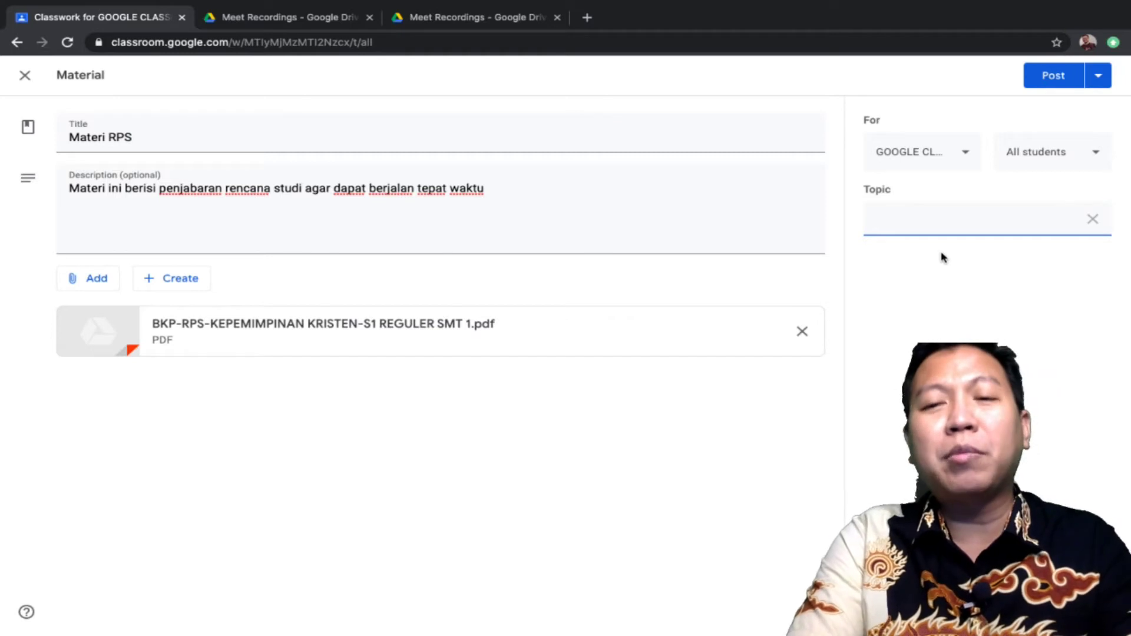
text(Pert)
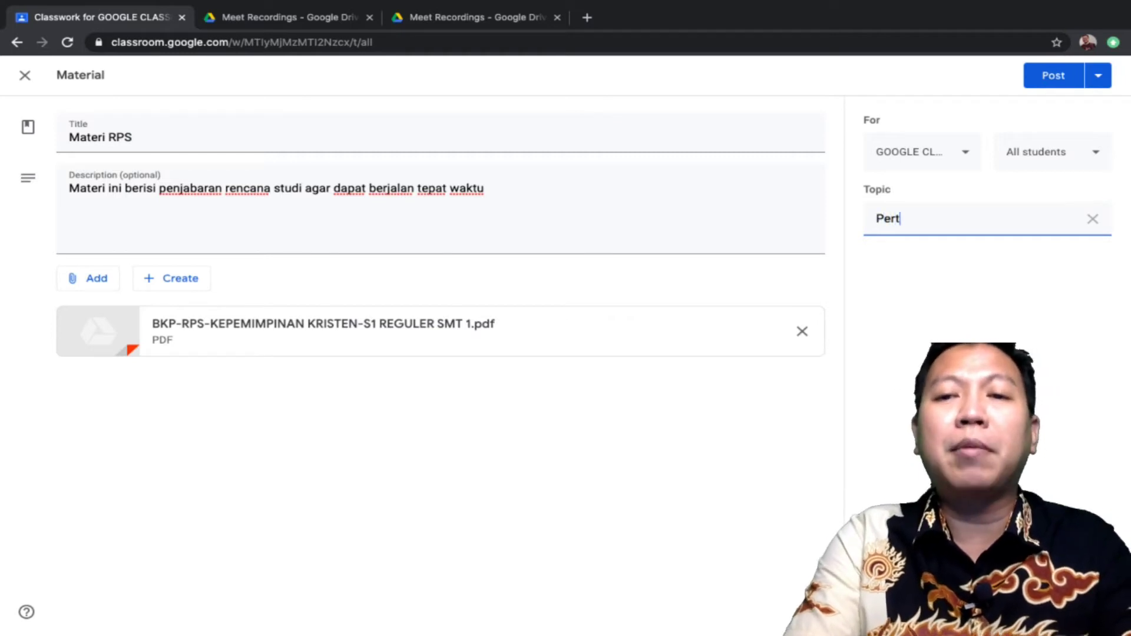
key(BackSpace)
key(BackSpace)
key(BackSpace)
key(BackSpace)
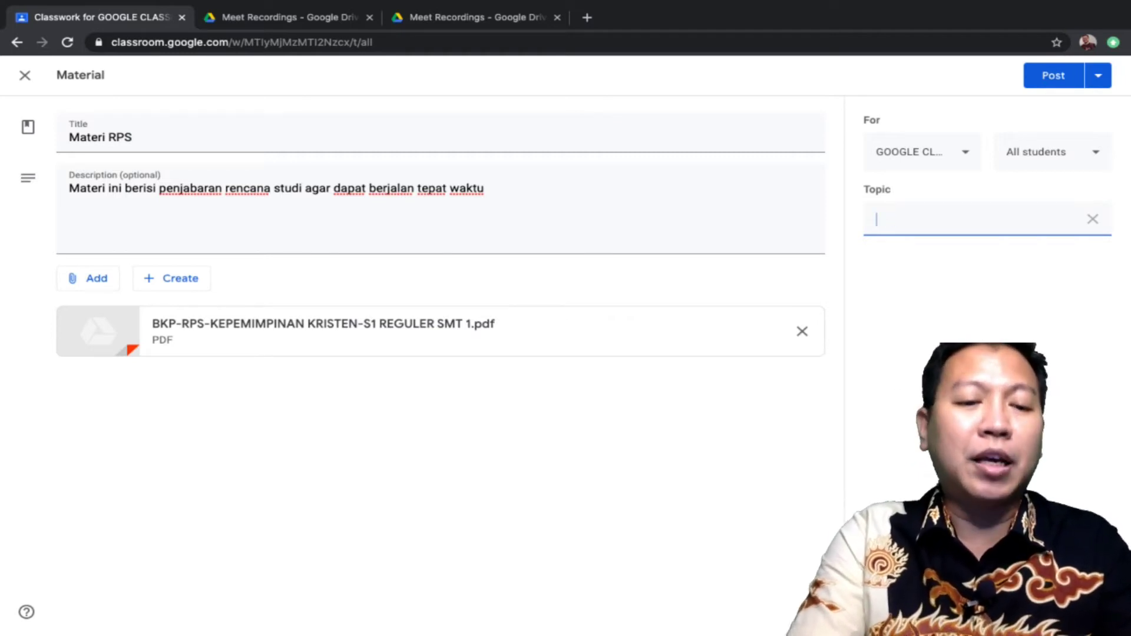
text(1 |)
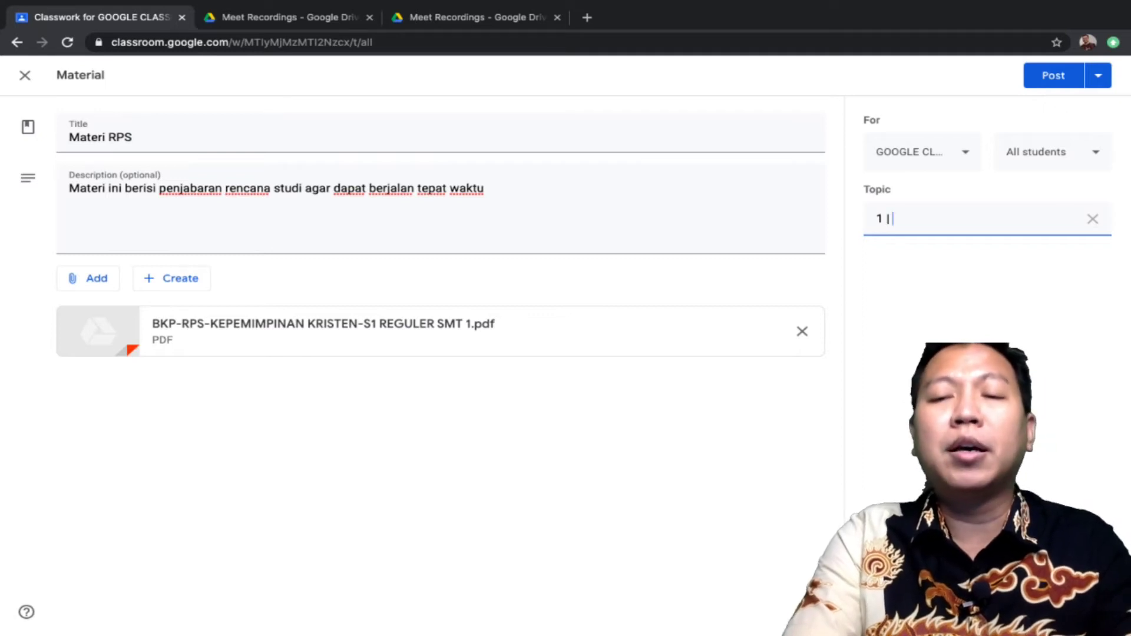
text(Proses Pembe)
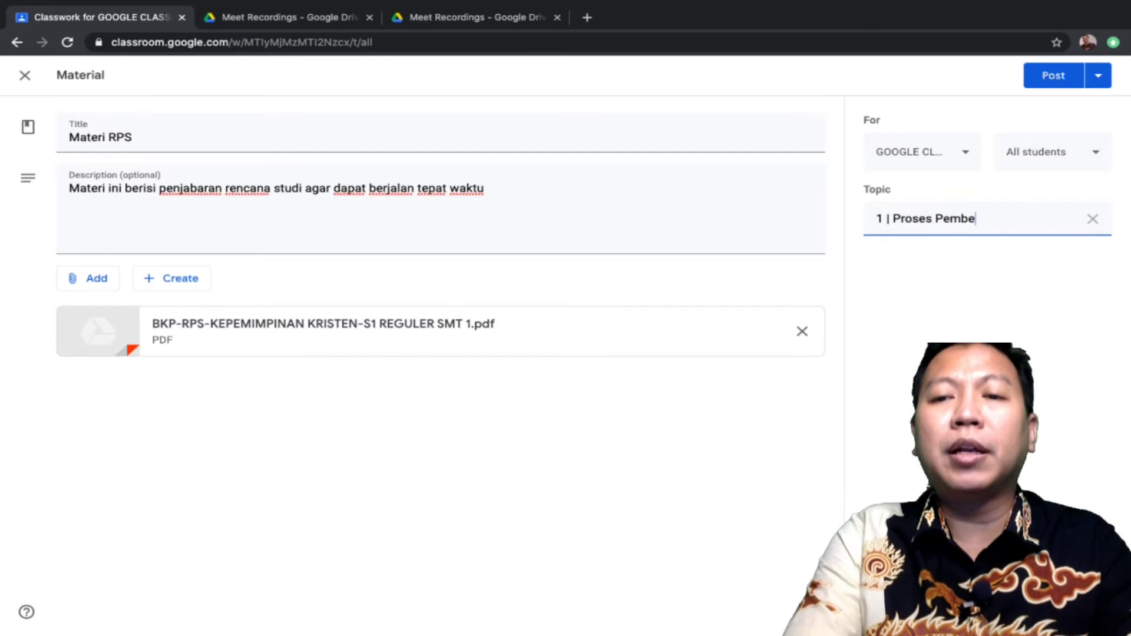
key(BackSpace)
text(elajaran )
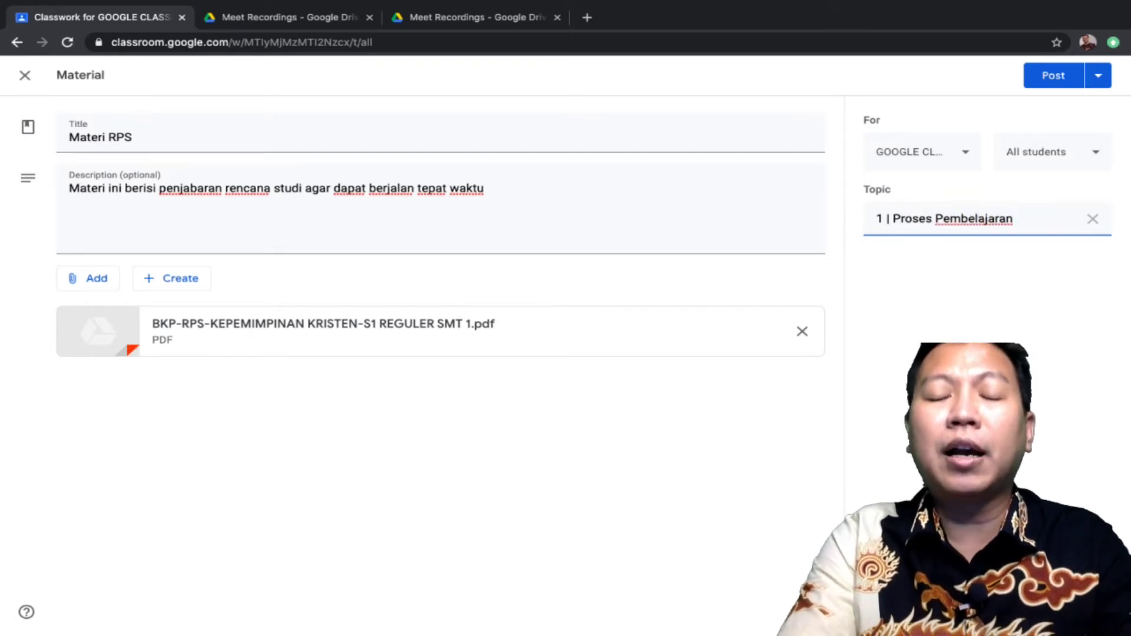
- Complete the new topic's name with the date "15 Agustus 2020"
text(17)
key(BackSpace)
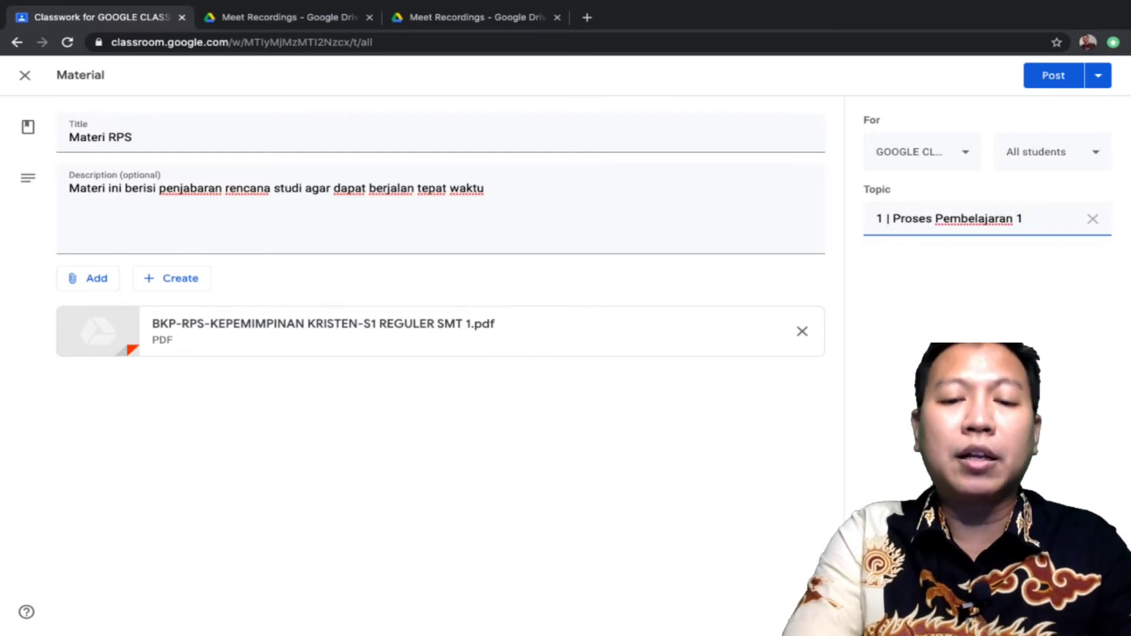
text(1)
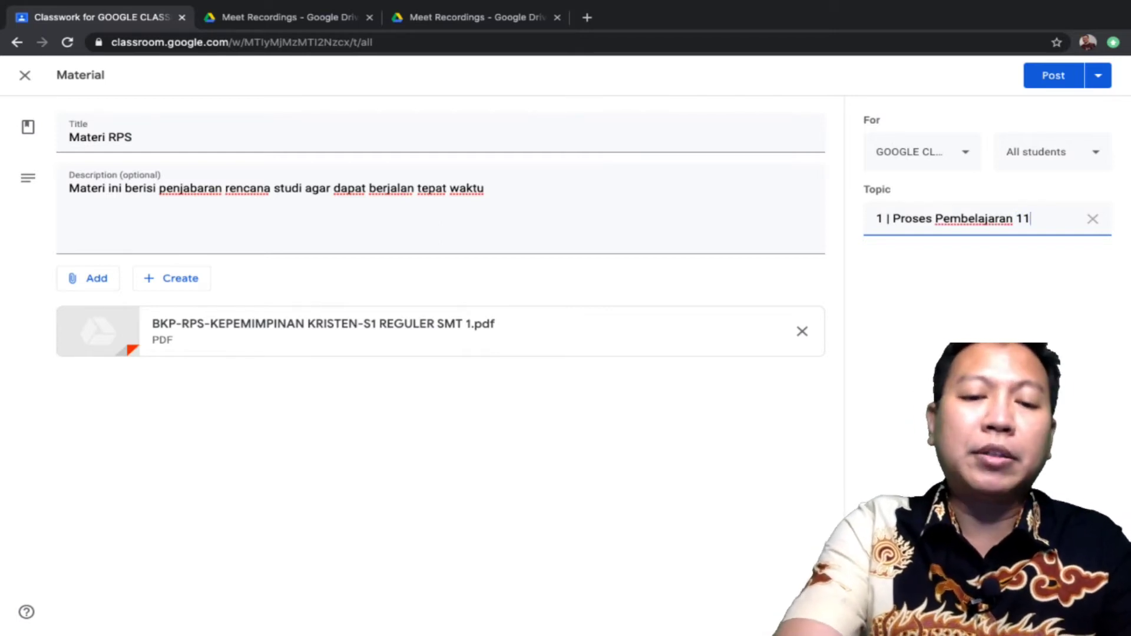
text(5 aj)
key(BackSpace)
key(BackSpace)
key(BackSpace)
text(a)
key(BackSpace)
key(BackSpace)
key(BackSpace)
text(5)
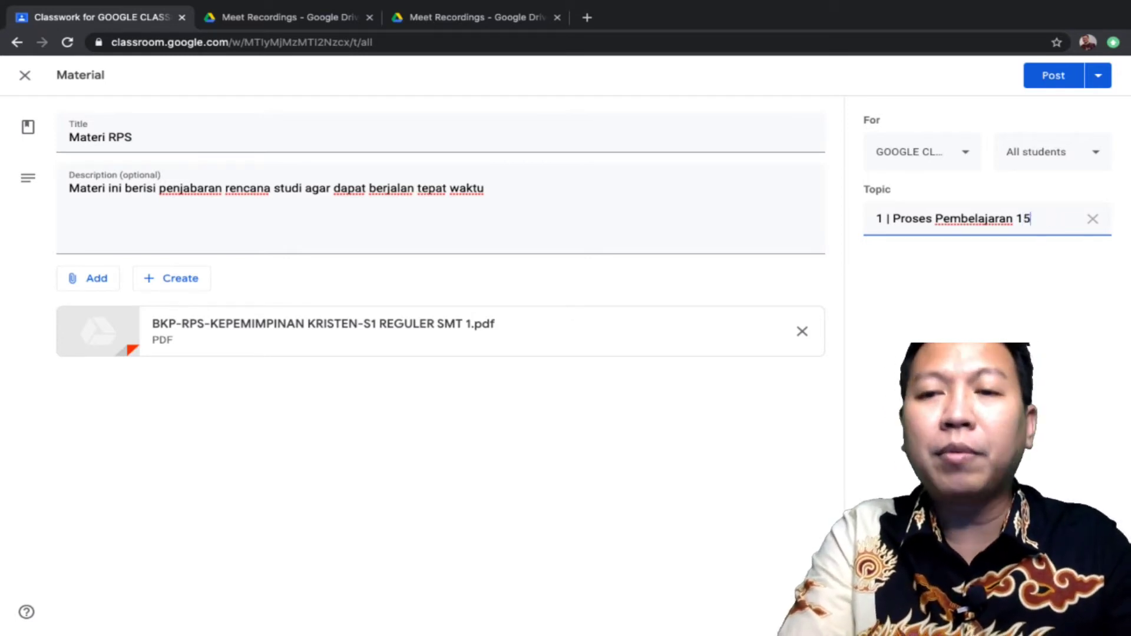
text( Agustus 2020)
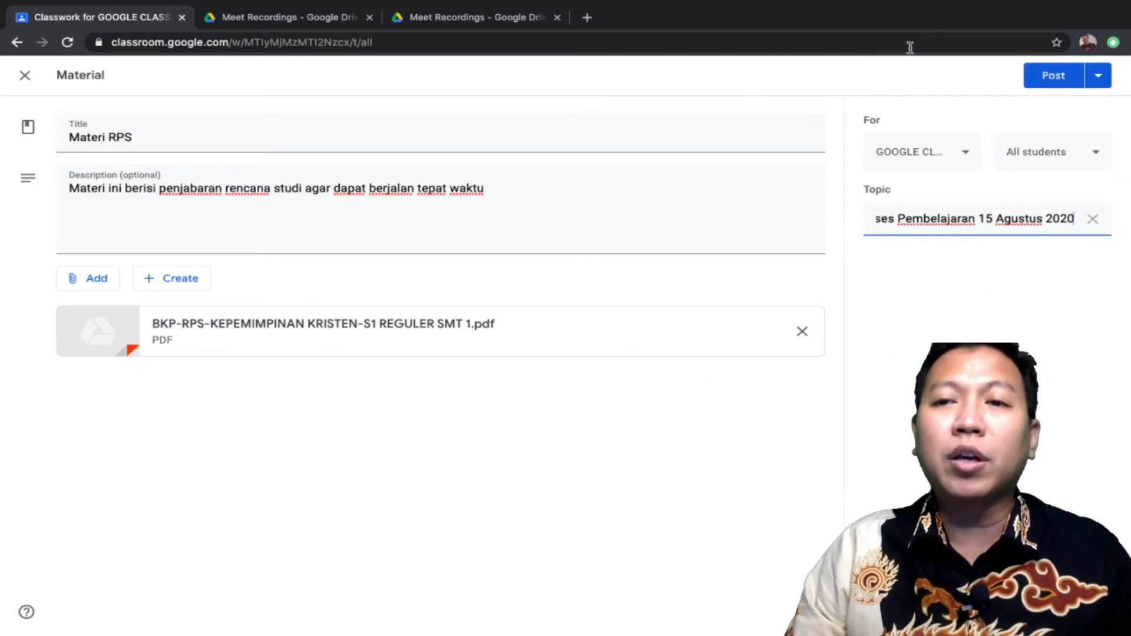
- Post the material to the class immediately and expand the Materi RPS entry in the classwork list
click(1096, 76)
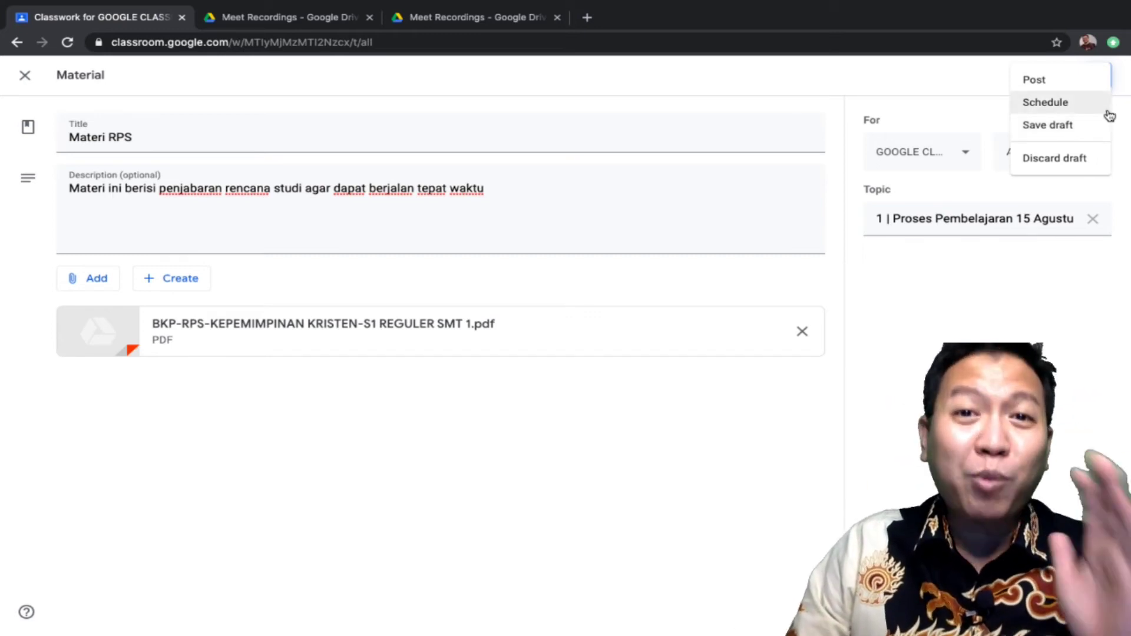
click(1082, 81)
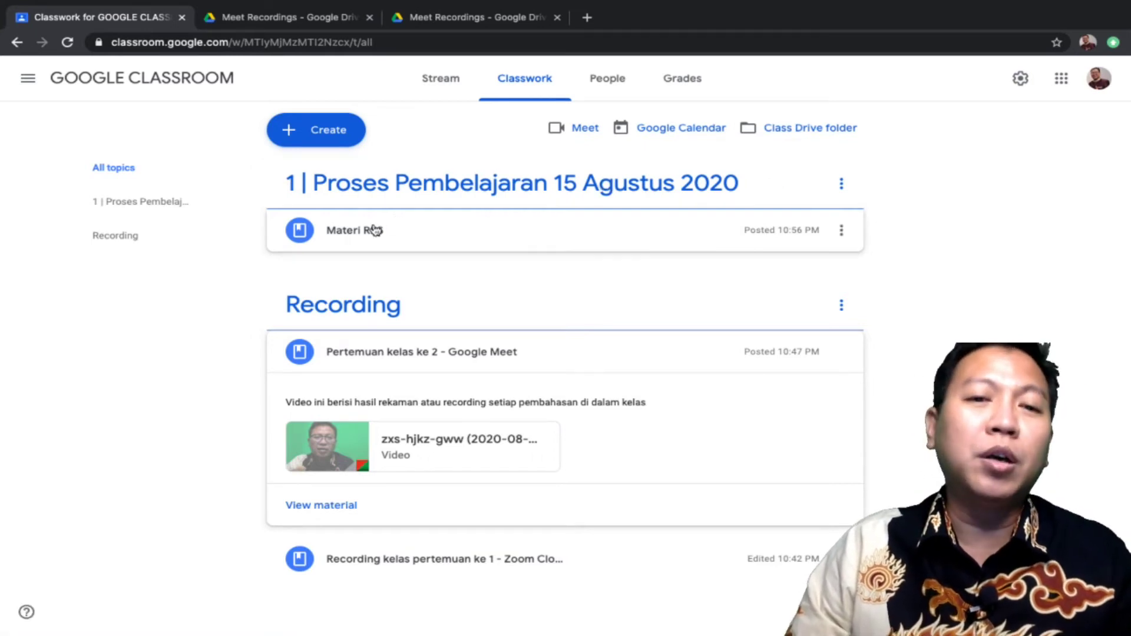
click(501, 235)
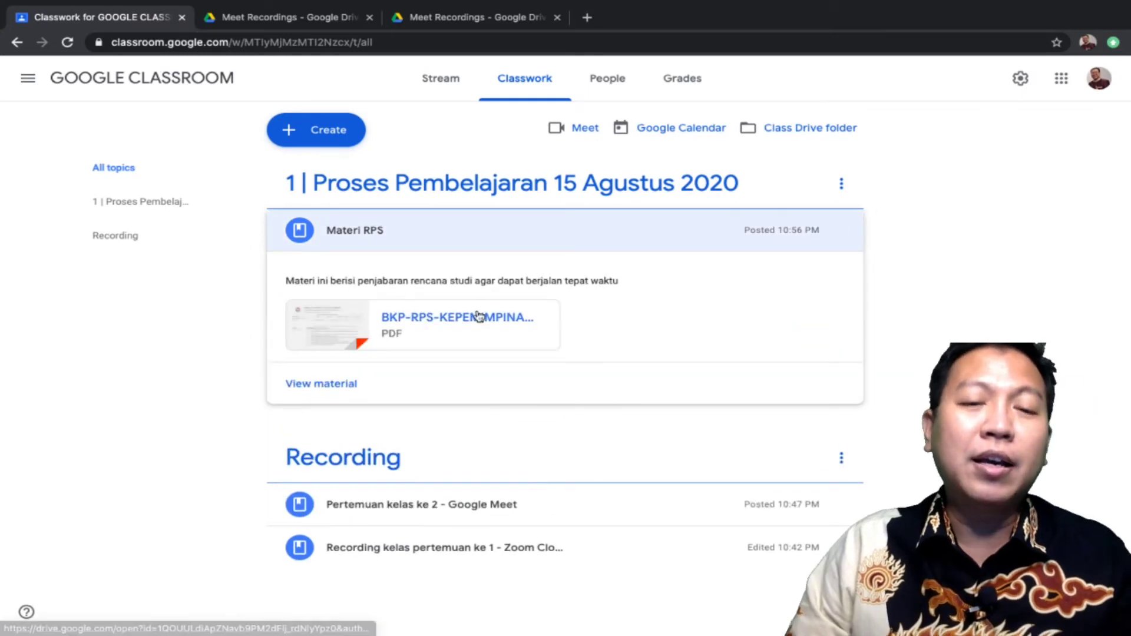